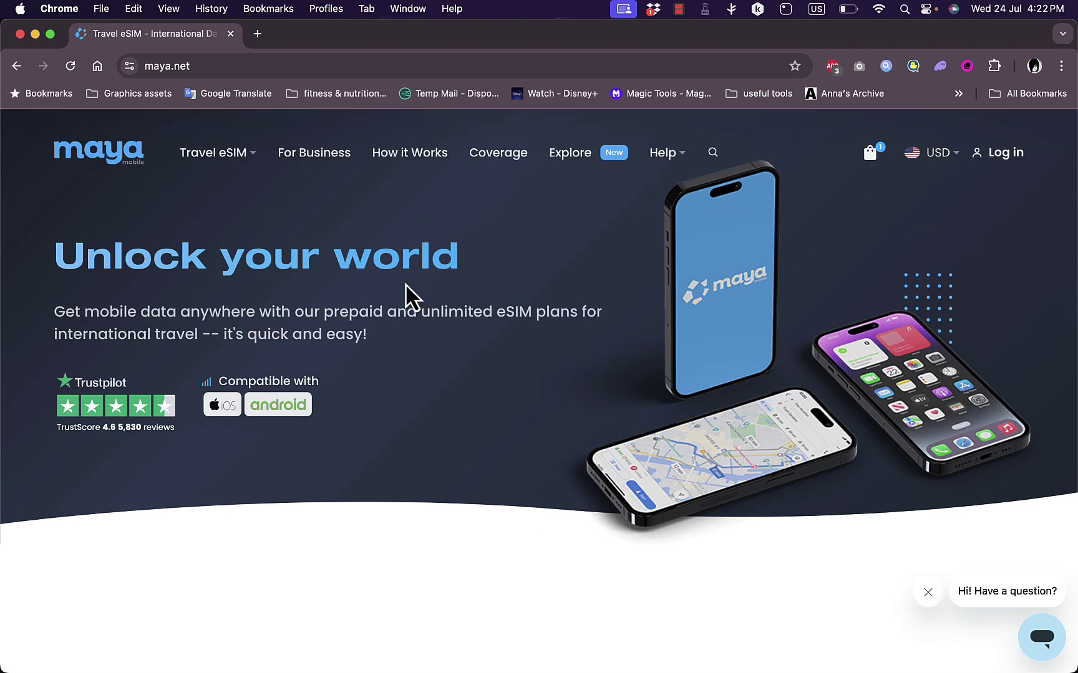
Browse the maya.net destination cards, then open a new tab on the Google start page
{"action": "scroll", "coordinate": [405, 283], "scroll_direction": "down", "scroll_amount": 10}
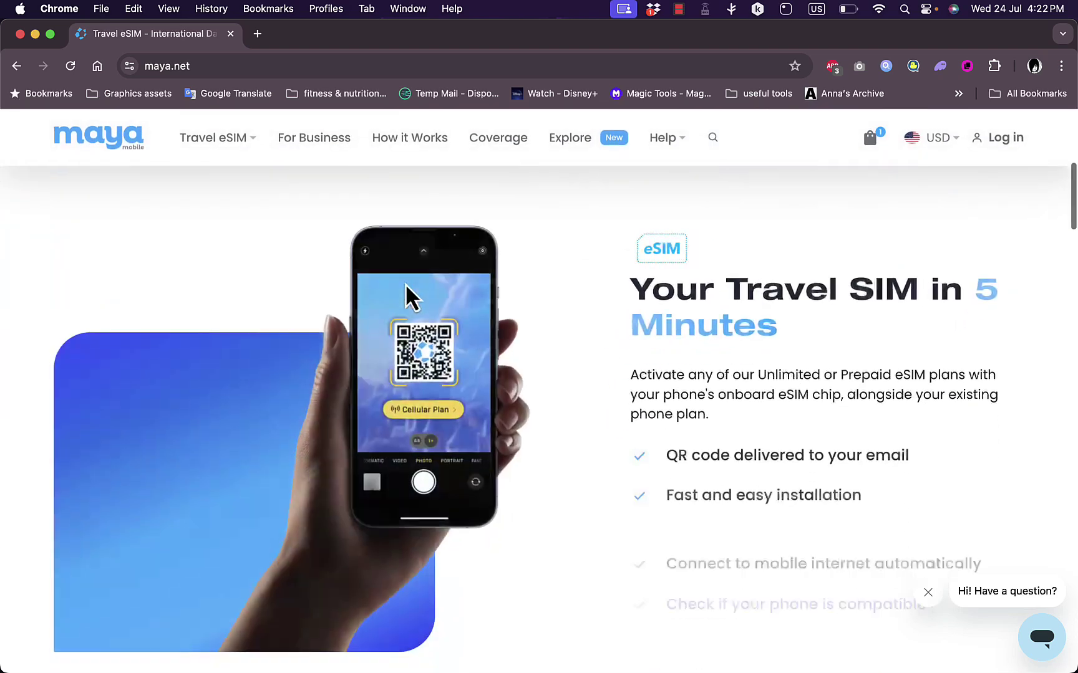
{"action": "scroll", "coordinate": [405, 283], "scroll_direction": "down", "scroll_amount": 4}
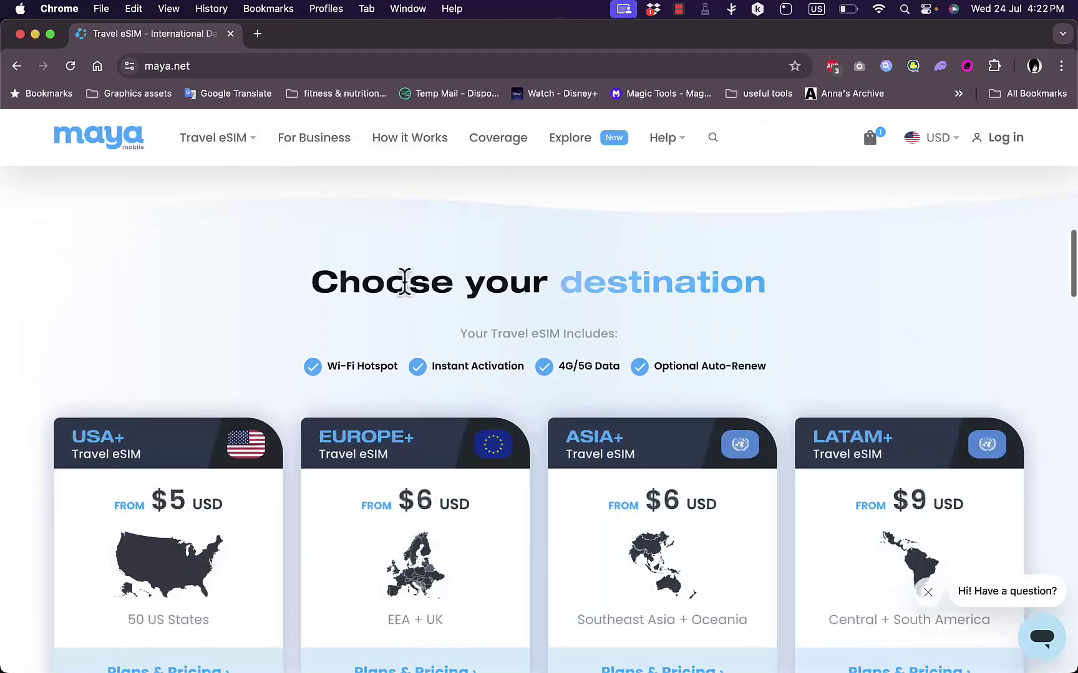
{"action": "scroll", "coordinate": [527, 278], "scroll_direction": "down", "scroll_amount": 5}
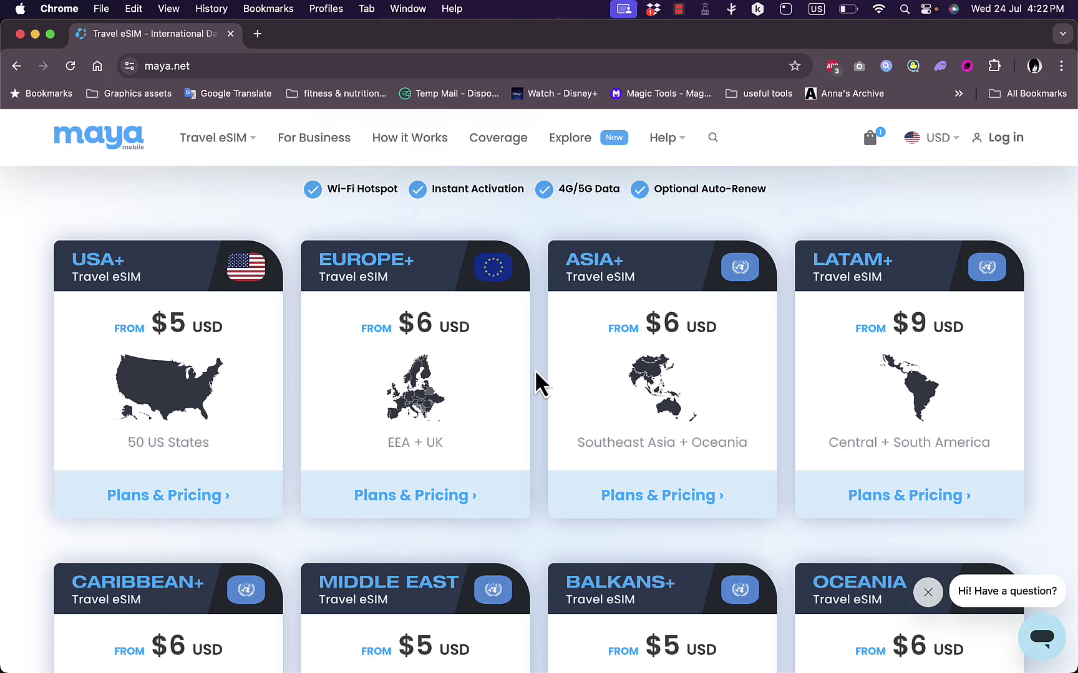
{"action": "scroll", "coordinate": [535, 381], "scroll_direction": "down", "scroll_amount": 3}
{"action": "scroll", "coordinate": [535, 377], "scroll_direction": "up", "scroll_amount": 9}
{"action": "scroll", "coordinate": [535, 371], "scroll_direction": "up", "scroll_amount": 10}
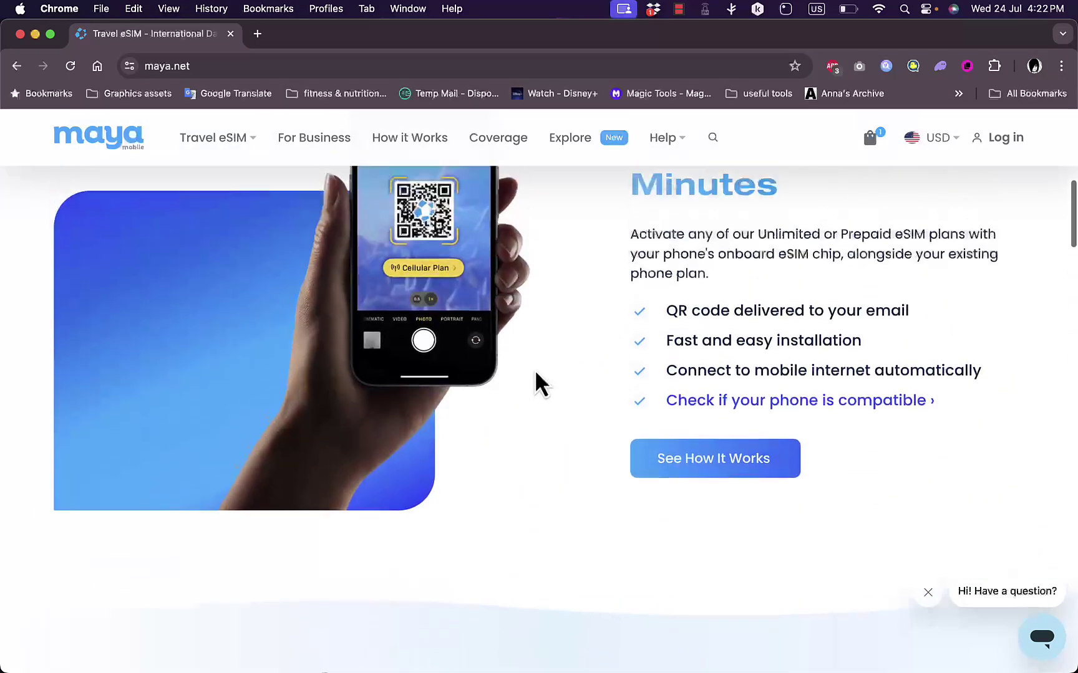
{"action": "scroll", "coordinate": [534, 369], "scroll_direction": "up", "scroll_amount": 2}
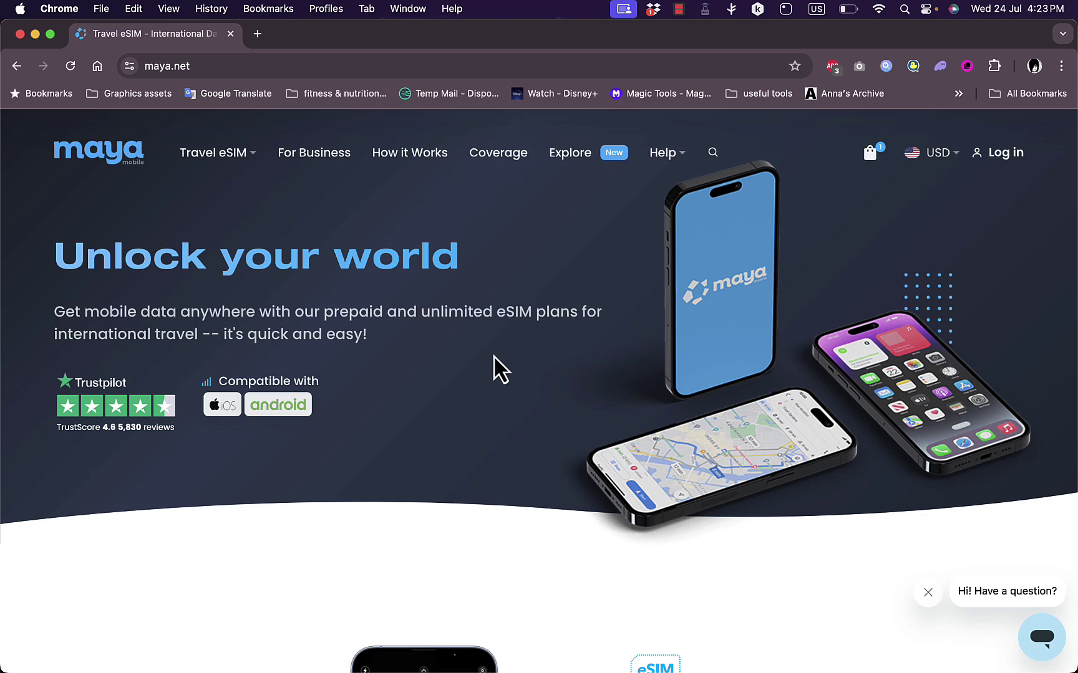
{"action": "left_click", "coordinate": [258, 35]}
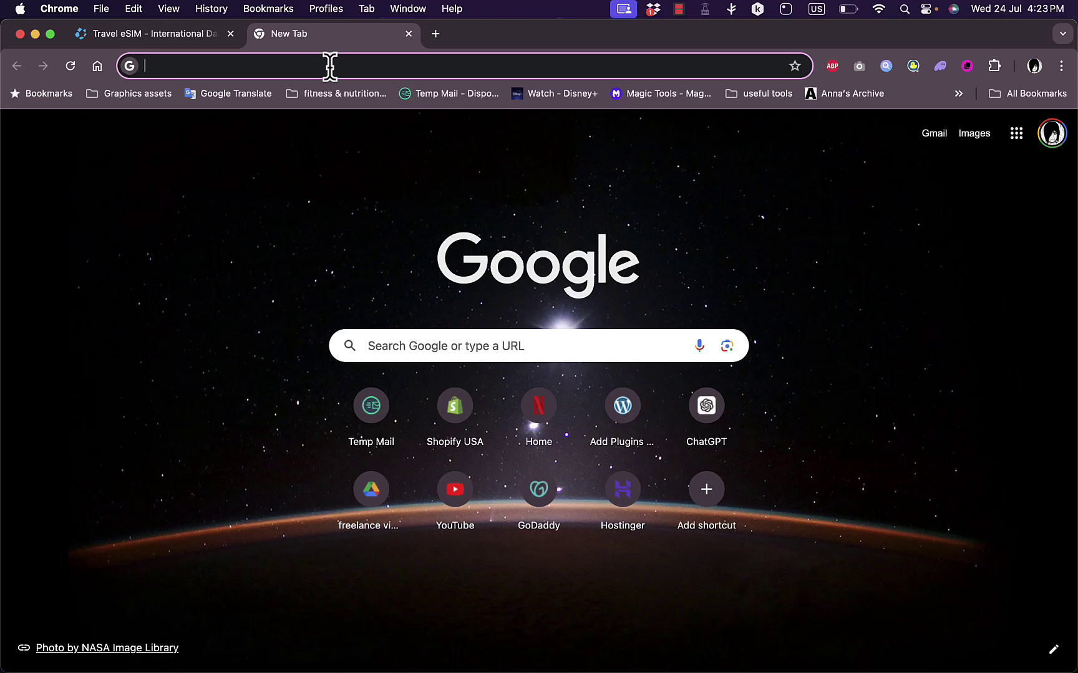
Search Google for 'does iphone 13 support esim', then close that results tab
{"action": "type", "text": "does "}
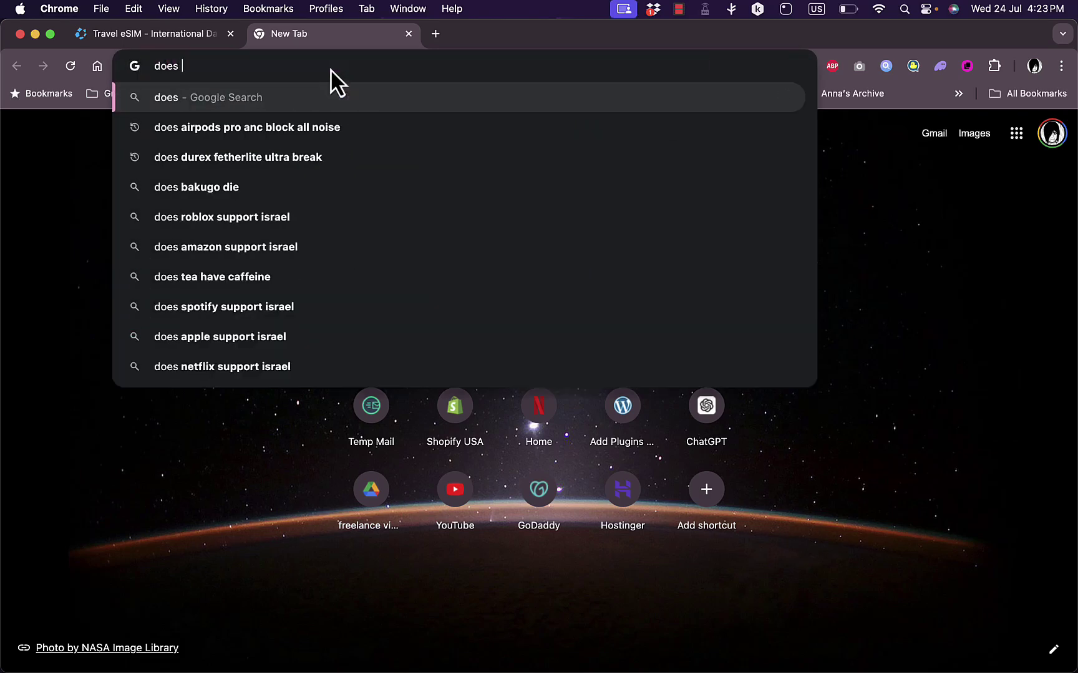
{"action": "type", "text": "iphone 13"}
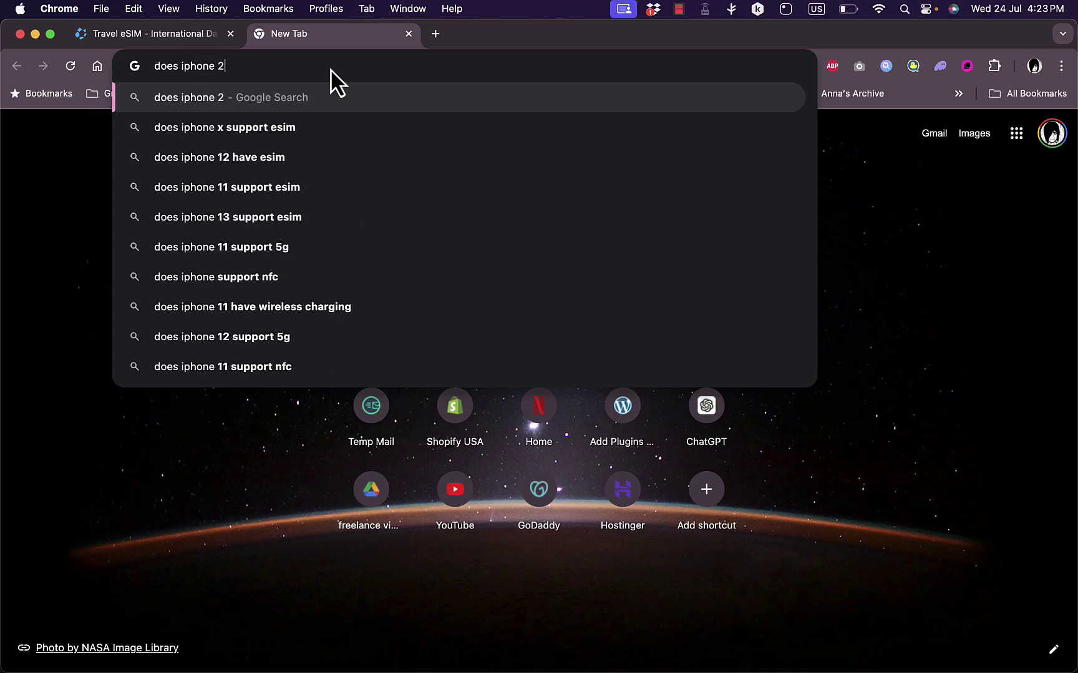
{"action": "type", "text": " supp"}
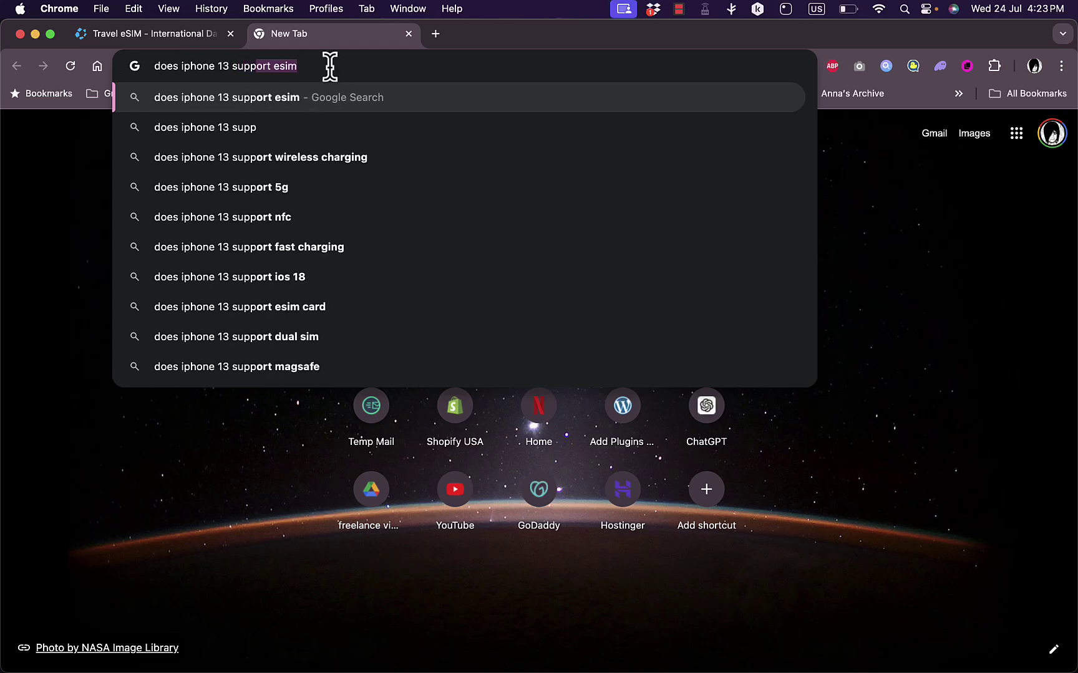
{"action": "type", "text": "ort esim"}
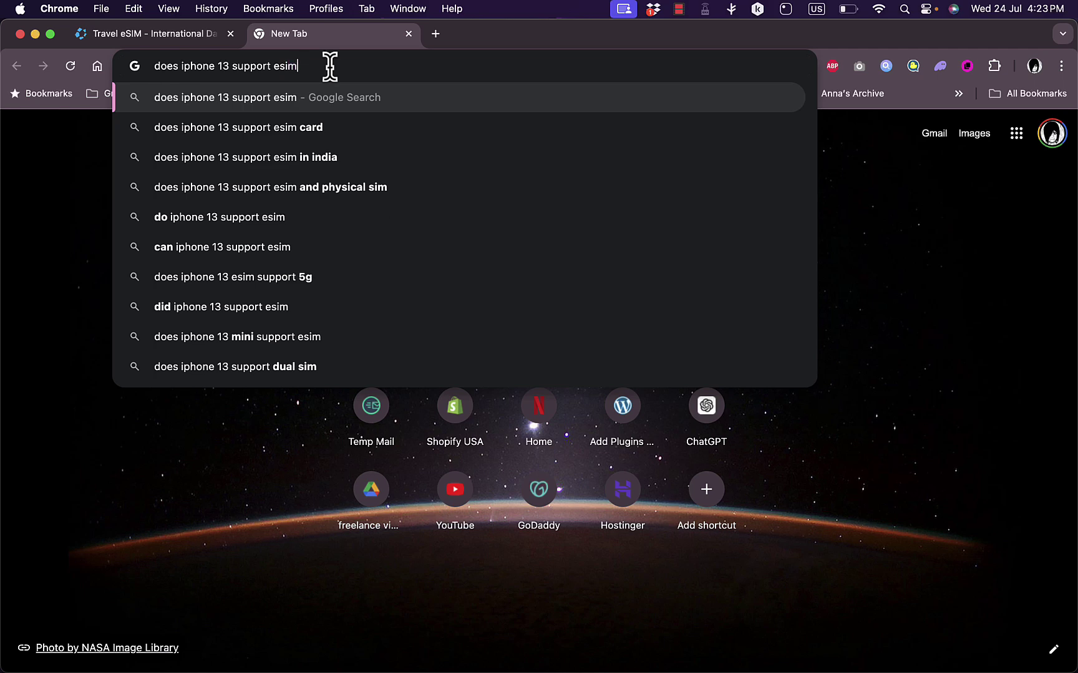
{"action": "key", "text": "Return"}
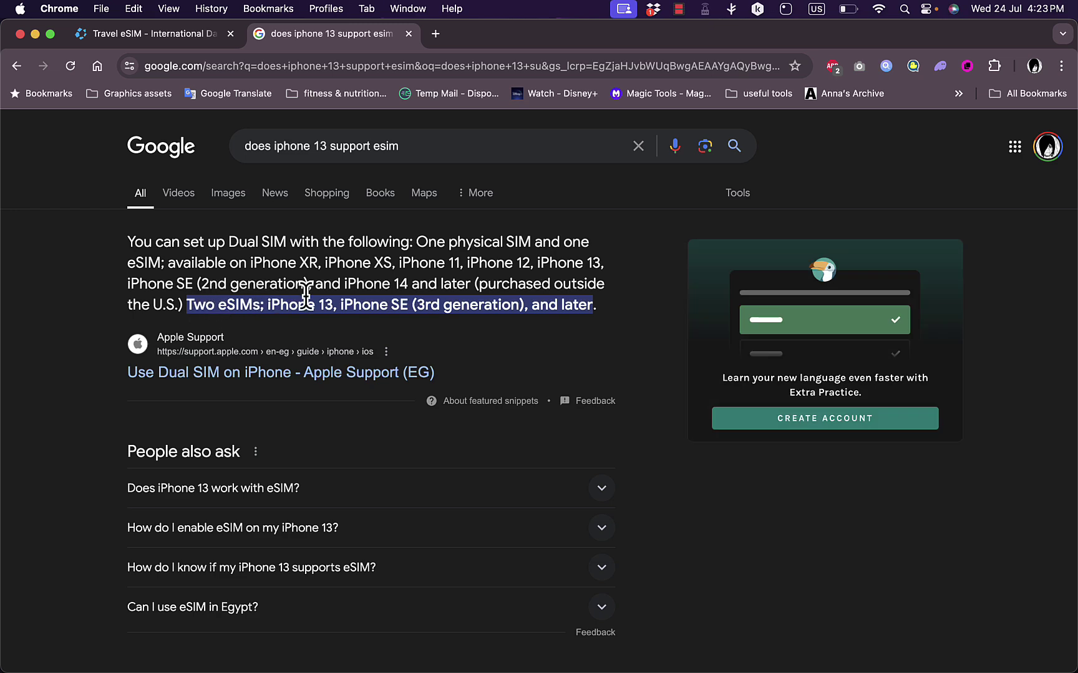
{"action": "left_click", "coordinate": [408, 34]}
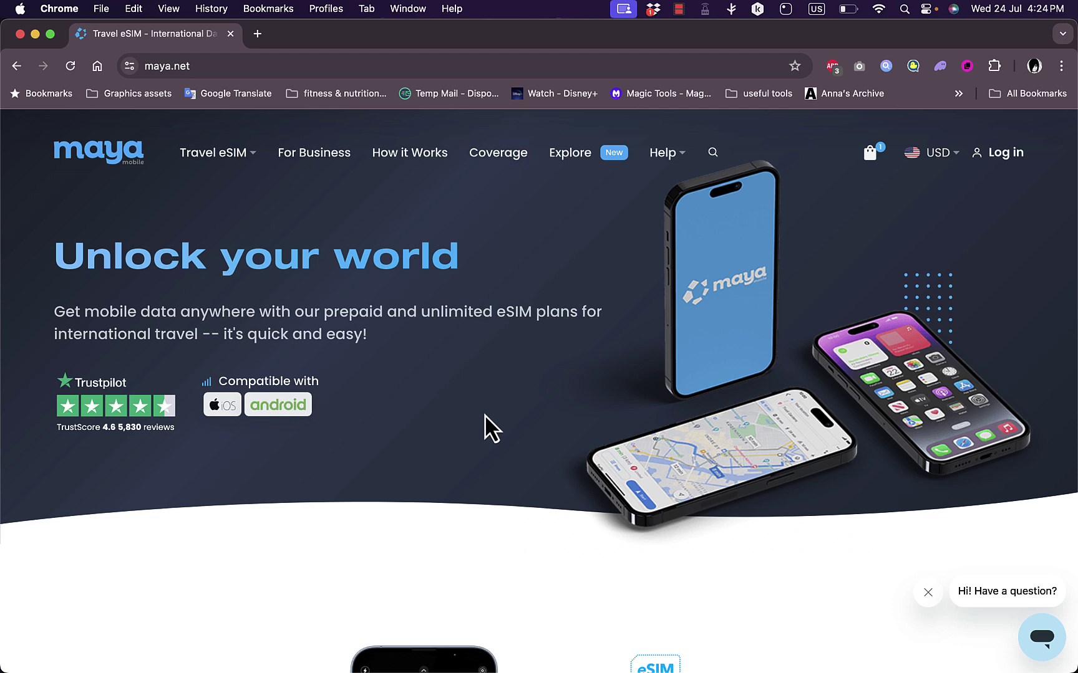
Open Plans & Pricing for the USA+ card, showing 10-day passes from $6 to $29
{"action": "scroll", "coordinate": [485, 415], "scroll_direction": "down", "scroll_amount": 10}
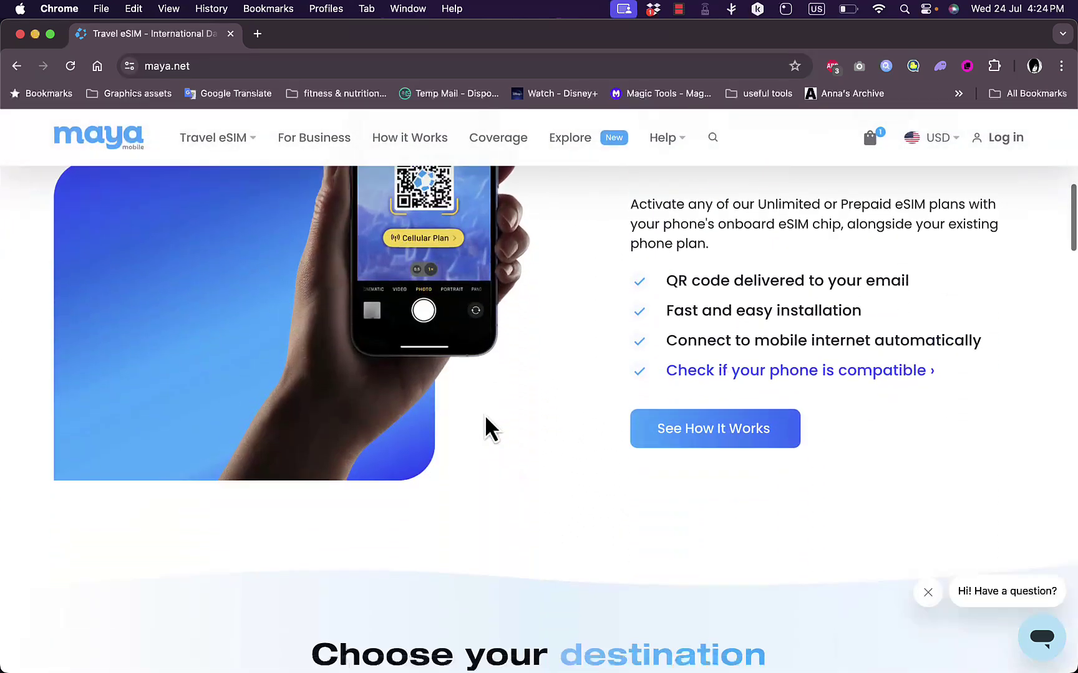
{"action": "scroll", "coordinate": [485, 418], "scroll_direction": "down", "scroll_amount": 10}
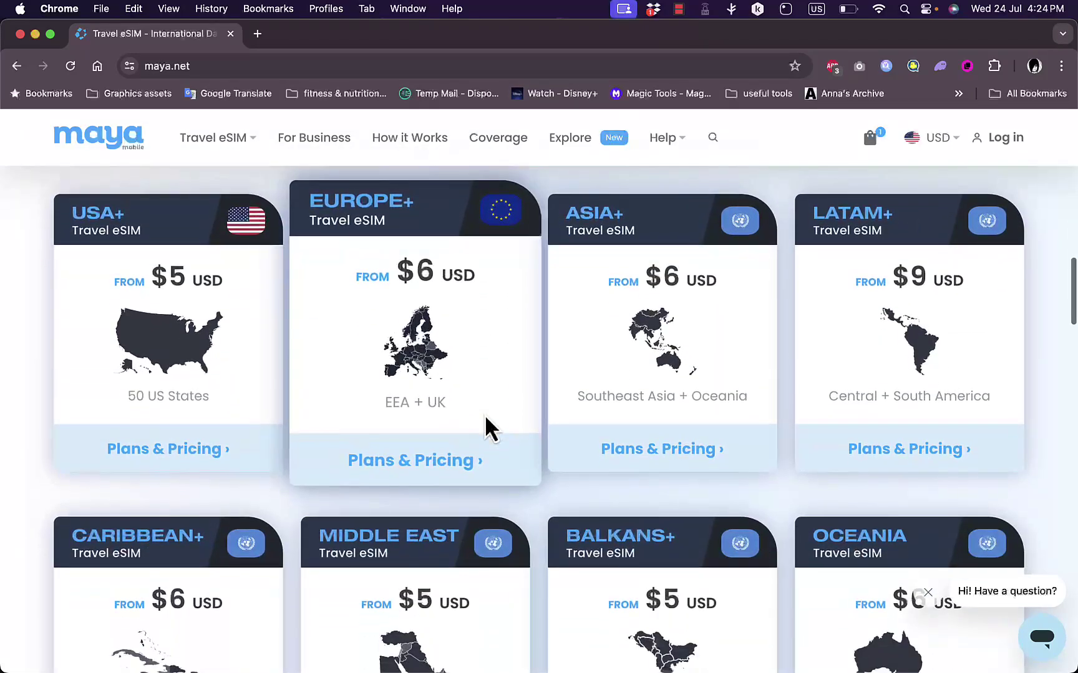
{"action": "scroll", "coordinate": [485, 427], "scroll_direction": "down", "scroll_amount": 3}
{"action": "scroll", "coordinate": [485, 428], "scroll_direction": "up", "scroll_amount": 3}
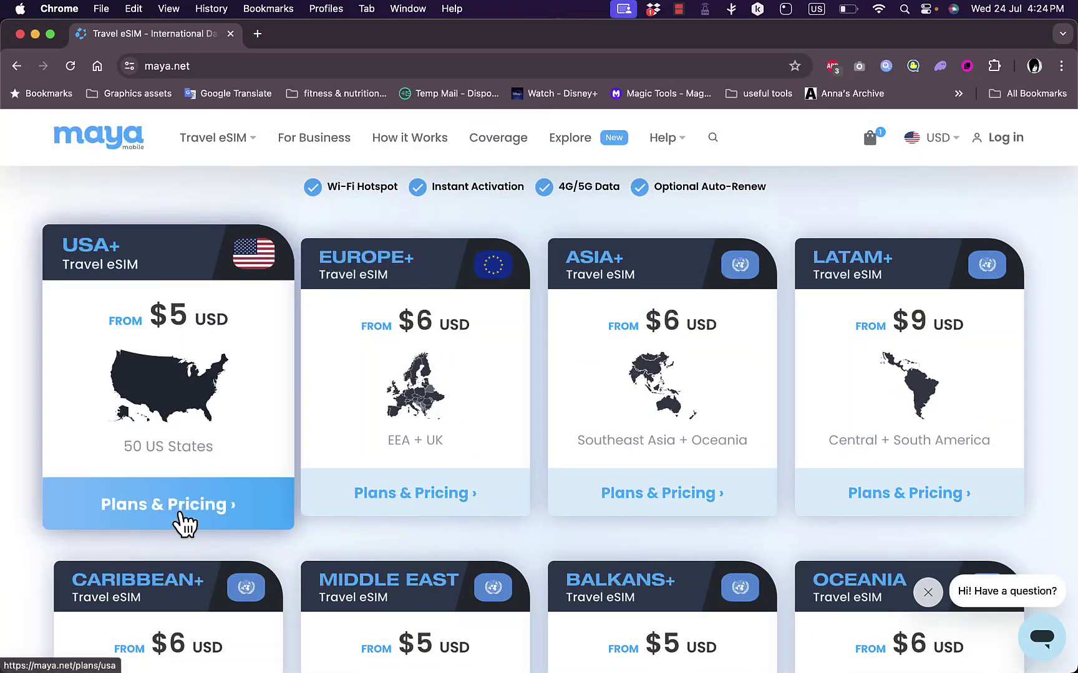
{"action": "scroll", "coordinate": [200, 429], "scroll_direction": "down", "scroll_amount": 2}
{"action": "scroll", "coordinate": [206, 409], "scroll_direction": "up", "scroll_amount": 2}
{"action": "left_click", "coordinate": [166, 505]}
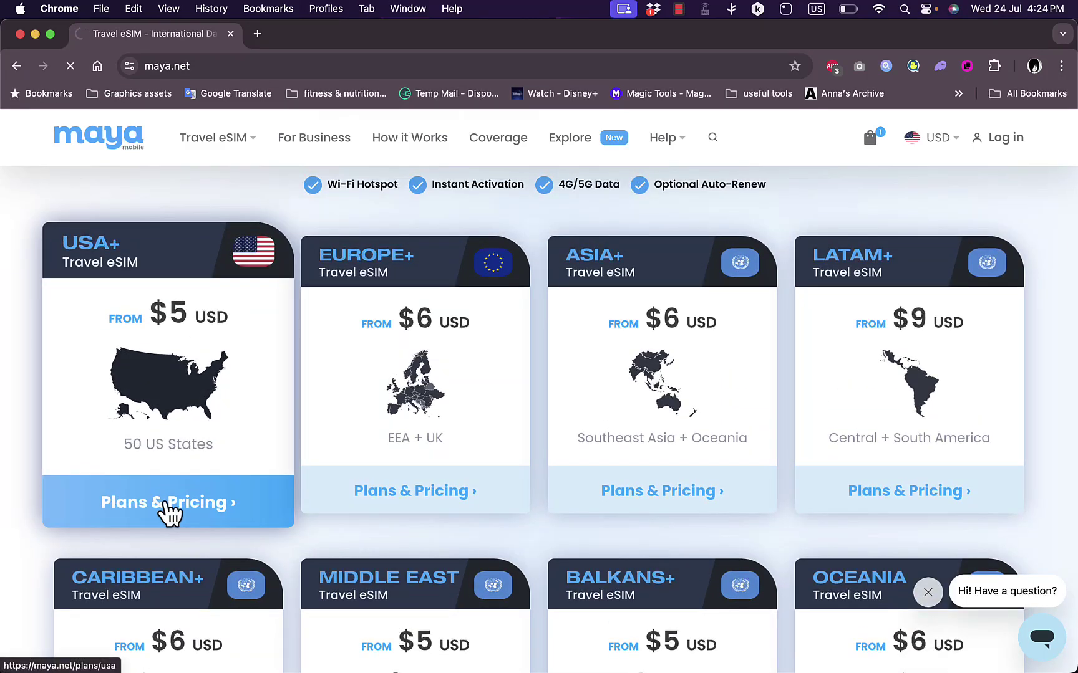
{"action": "scroll", "coordinate": [576, 477], "scroll_direction": "down", "scroll_amount": 5}
{"action": "scroll", "coordinate": [576, 481], "scroll_direction": "down", "scroll_amount": 3}
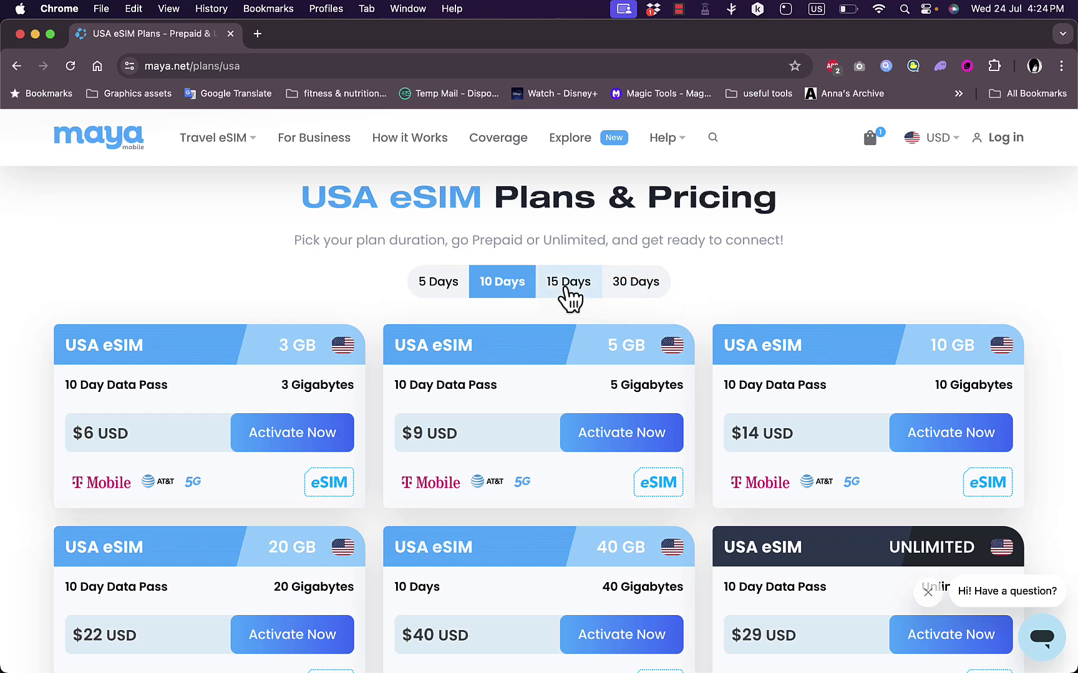
Switch the USA plans to 15 Days: 3 GB at $7 up to Unlimited at $44
{"action": "left_click", "coordinate": [569, 287]}
{"action": "scroll", "coordinate": [479, 378], "scroll_direction": "down", "scroll_amount": 5}
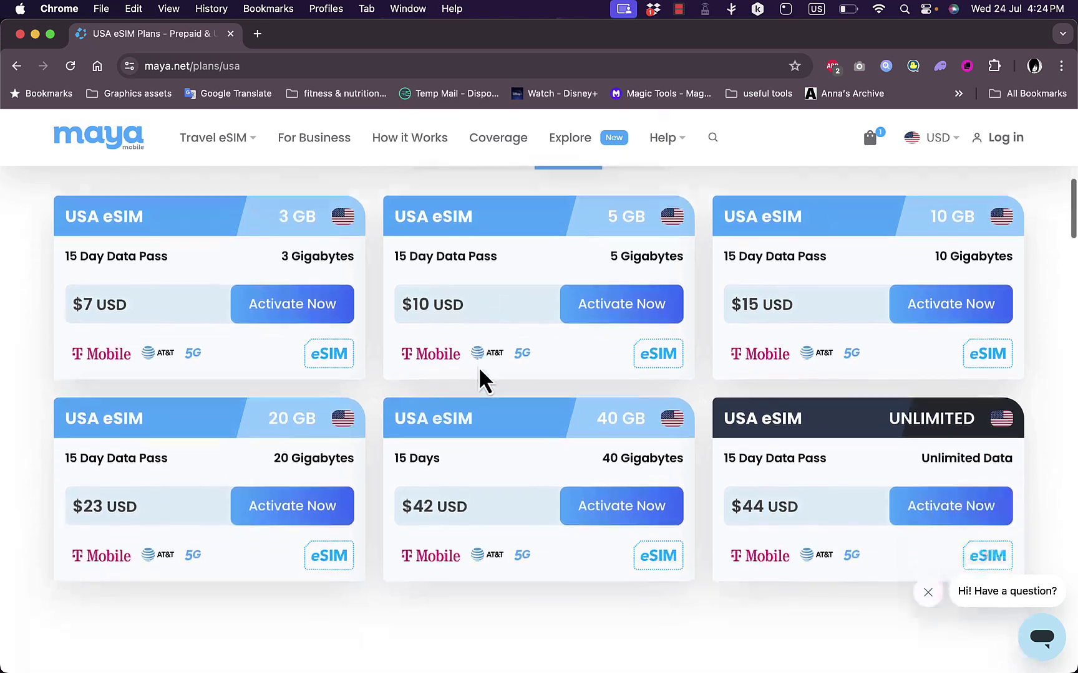
{"action": "scroll", "coordinate": [483, 378], "scroll_direction": "up", "scroll_amount": 2}
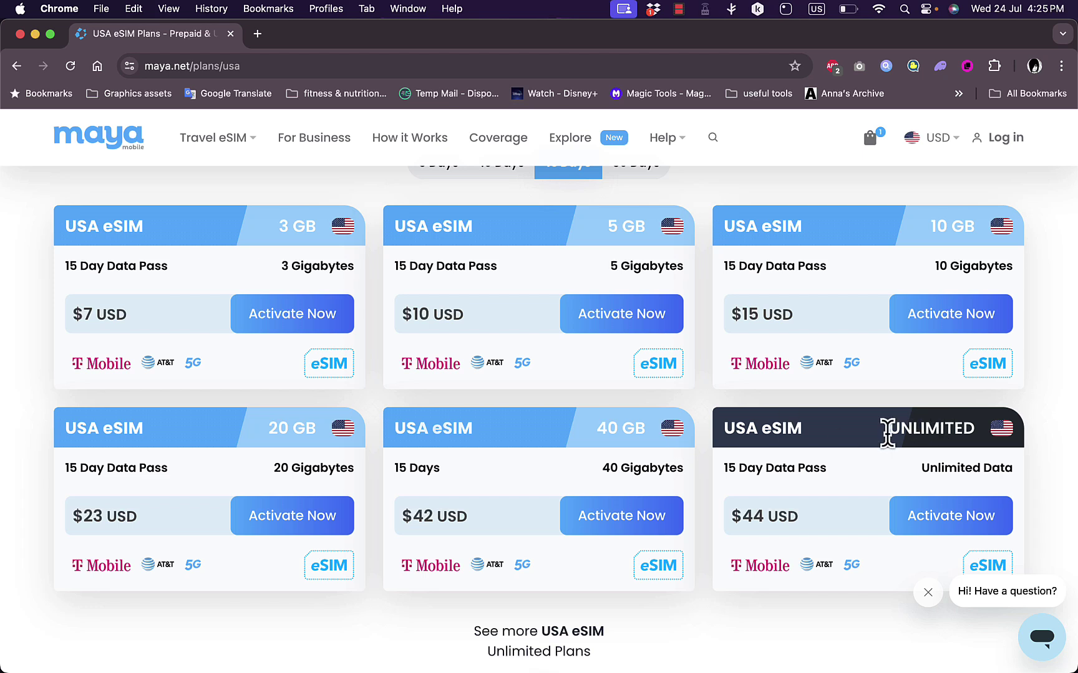
{"action": "scroll", "coordinate": [854, 483], "scroll_direction": "down", "scroll_amount": 2}
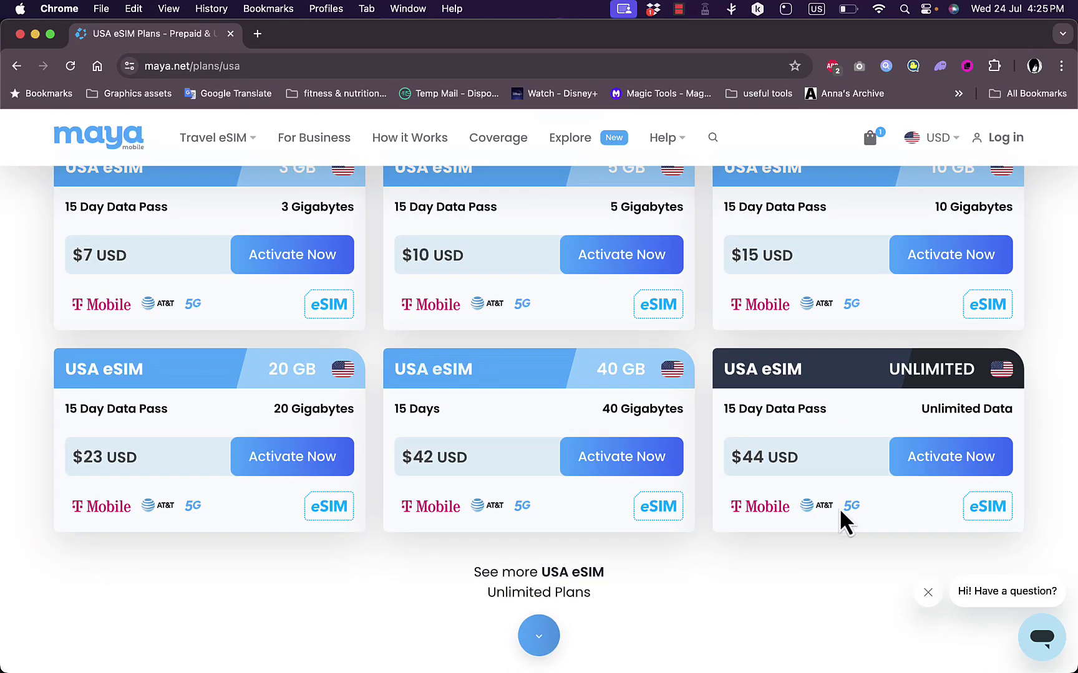
{"action": "scroll", "coordinate": [621, 573], "scroll_direction": "down", "scroll_amount": 6}
{"action": "scroll", "coordinate": [548, 311], "scroll_direction": "up", "scroll_amount": 2}
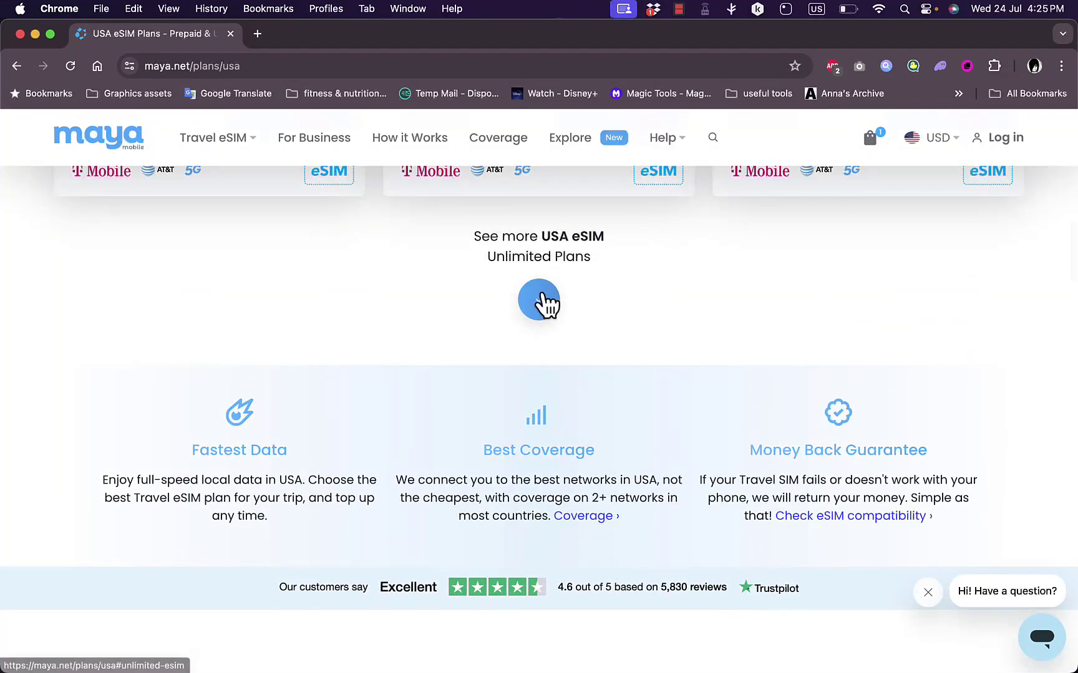
Compare the 15-day passes, including unlimited: 3 GB $7, 20 GB $23, 40 GB $42, Unlimited $44
{"action": "left_click", "coordinate": [541, 304]}
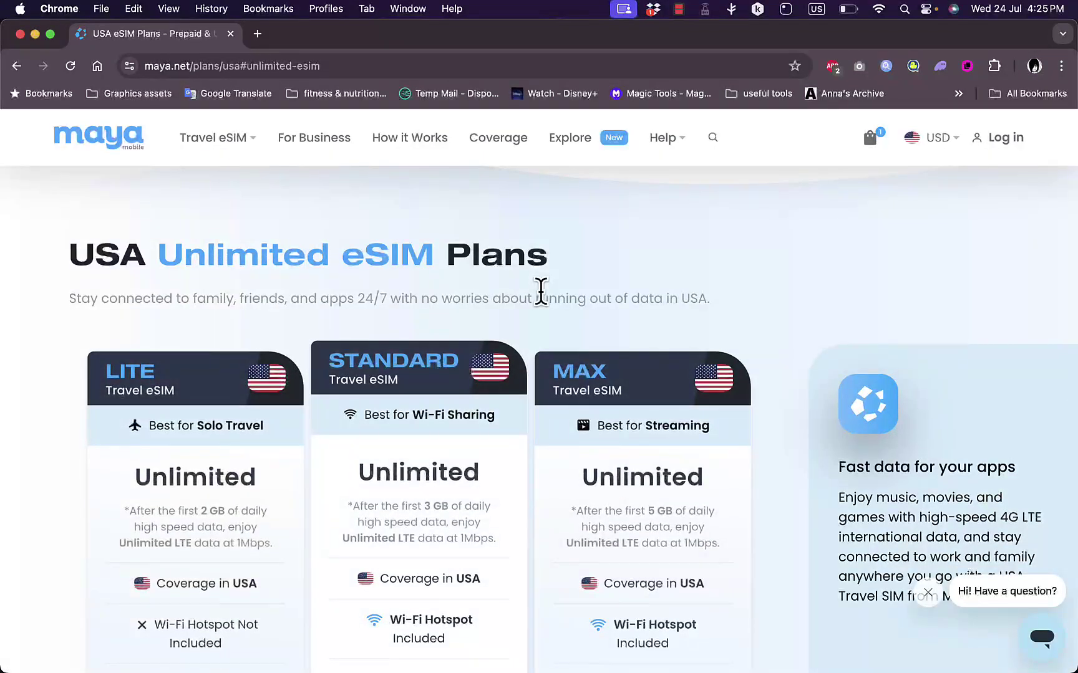
{"action": "scroll", "coordinate": [541, 305], "scroll_direction": "down", "scroll_amount": 1}
{"action": "scroll", "coordinate": [231, 411], "scroll_direction": "down", "scroll_amount": 1}
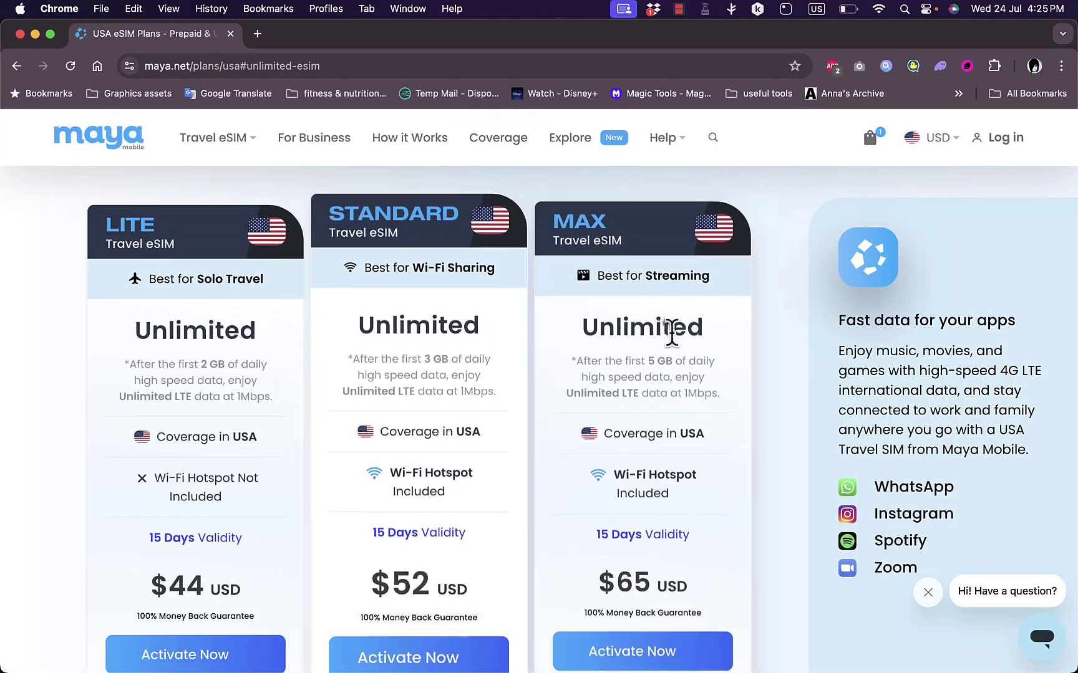
{"action": "scroll", "coordinate": [651, 461], "scroll_direction": "down", "scroll_amount": 1}
{"action": "scroll", "coordinate": [517, 529], "scroll_direction": "down", "scroll_amount": 2}
{"action": "scroll", "coordinate": [516, 525], "scroll_direction": "down", "scroll_amount": 3}
{"action": "scroll", "coordinate": [516, 525], "scroll_direction": "up", "scroll_amount": 15}
{"action": "scroll", "coordinate": [515, 521], "scroll_direction": "down", "scroll_amount": 3}
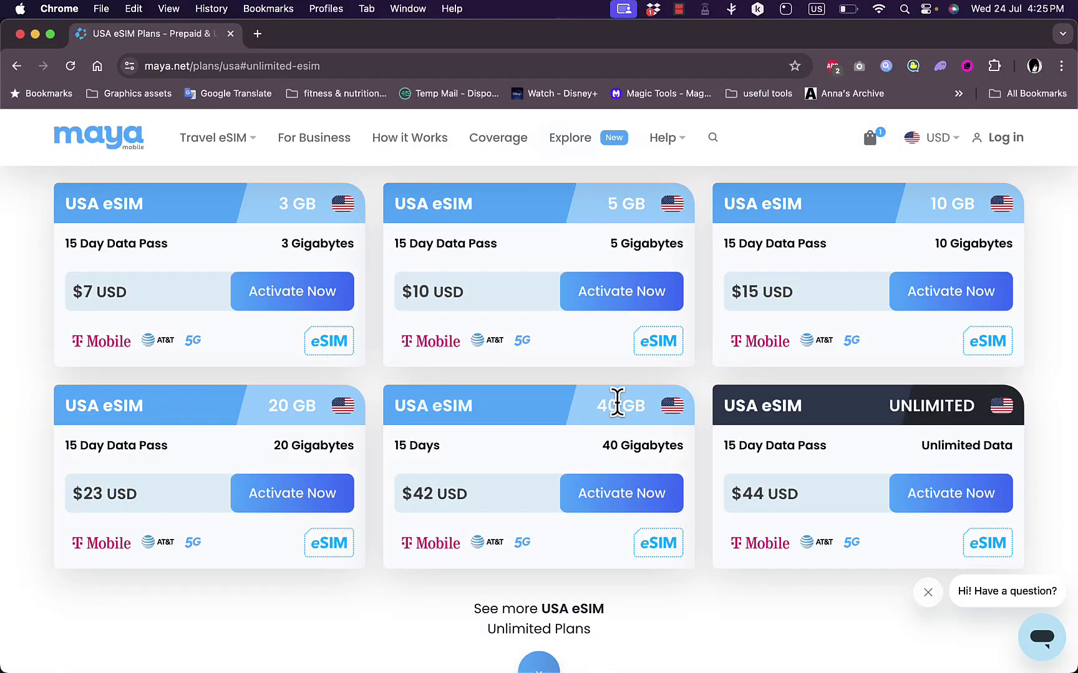
Order the 15-day 40 GB plan, with activation on 2024-07-30 and Plan Length 15 Days
{"action": "left_click", "coordinate": [614, 509]}
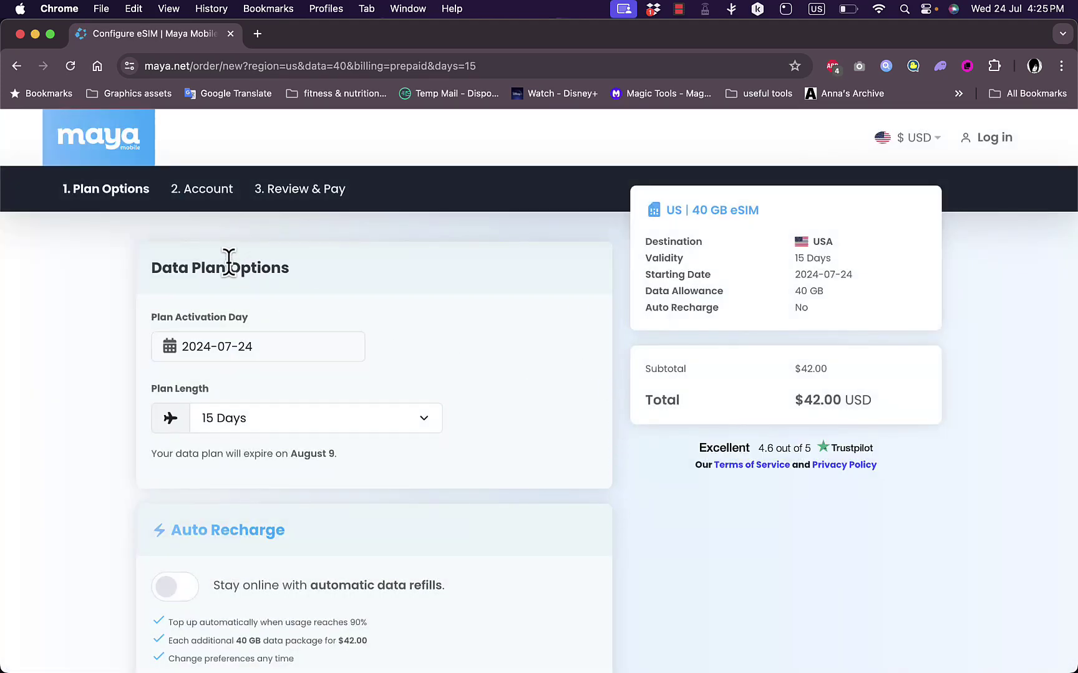
{"action": "left_click", "coordinate": [247, 353]}
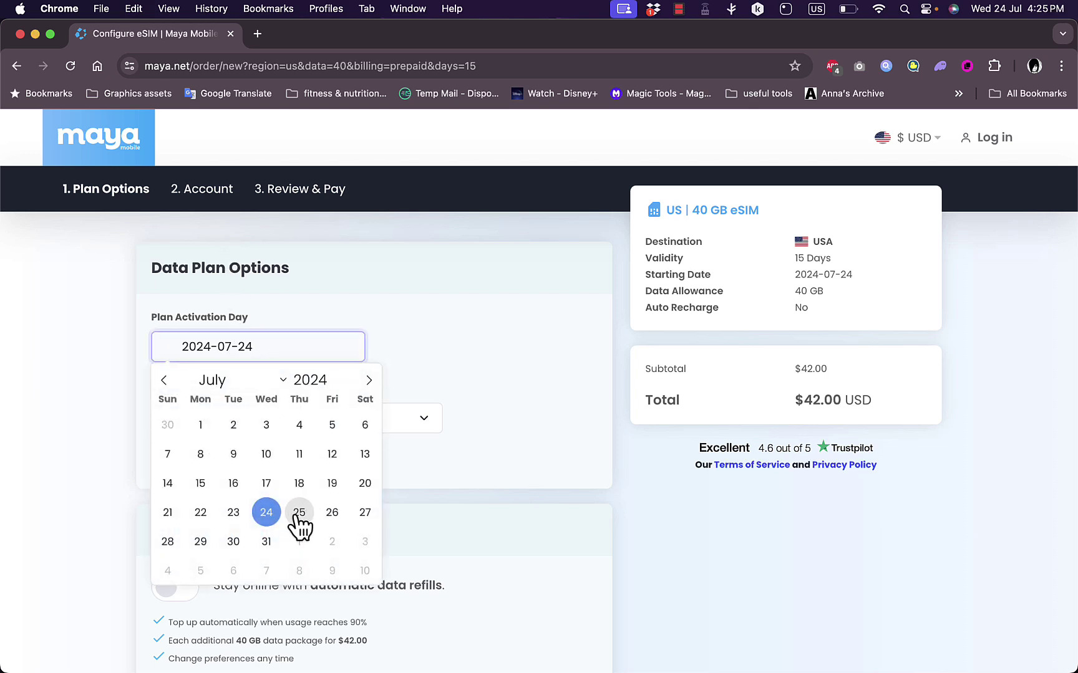
{"action": "left_click", "coordinate": [238, 542]}
{"action": "left_click", "coordinate": [375, 421]}
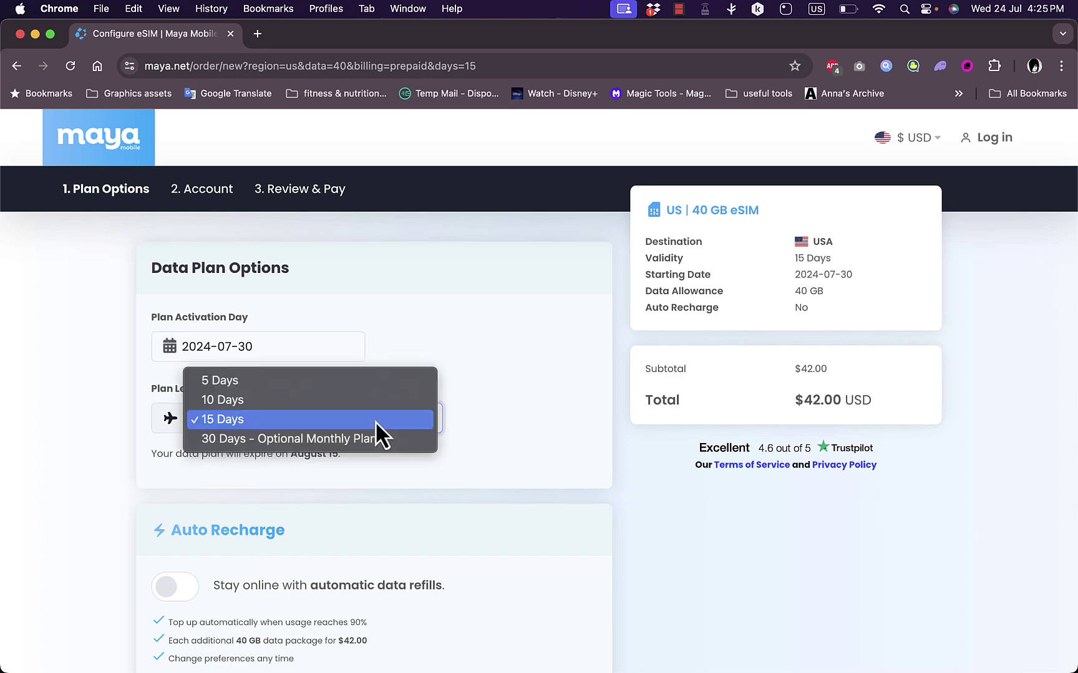
{"action": "left_click", "coordinate": [373, 421]}
Turn on Auto Recharge and review the $42.00 order total
{"action": "scroll", "coordinate": [404, 499], "scroll_direction": "down", "scroll_amount": 5}
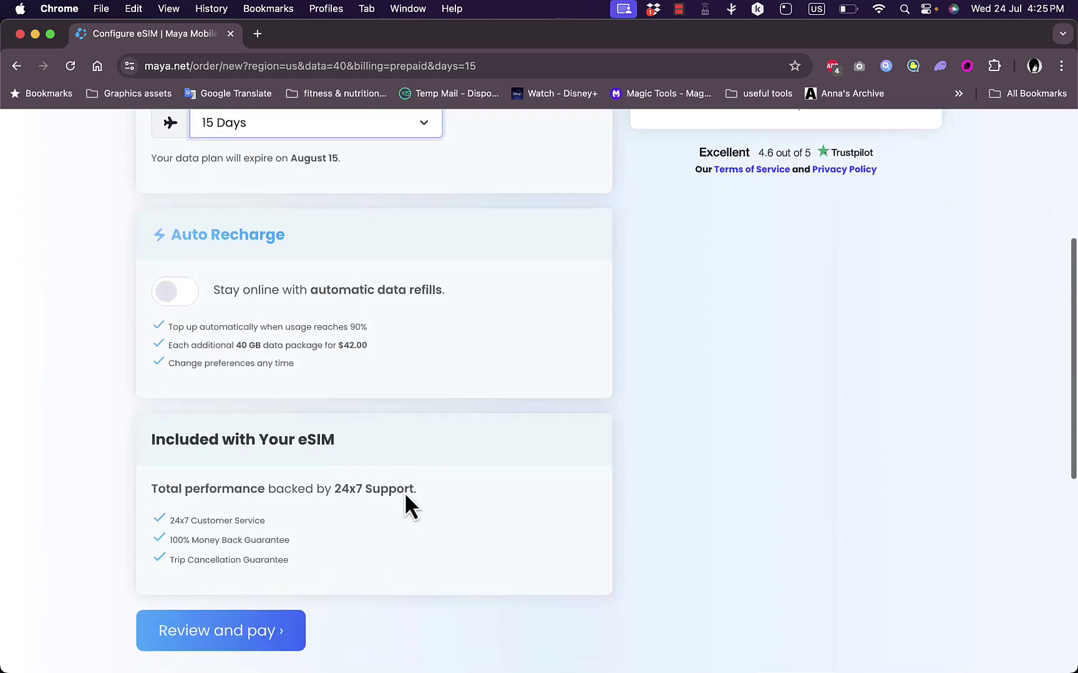
{"action": "left_click", "coordinate": [180, 292]}
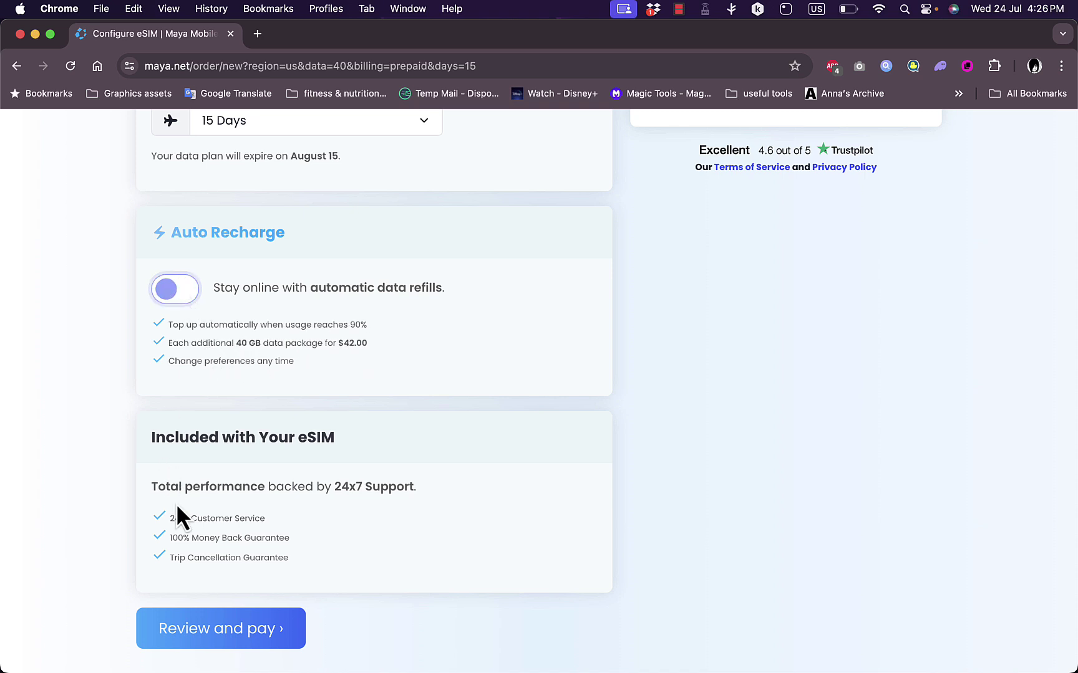
{"action": "scroll", "coordinate": [179, 518], "scroll_direction": "down", "scroll_amount": 1}
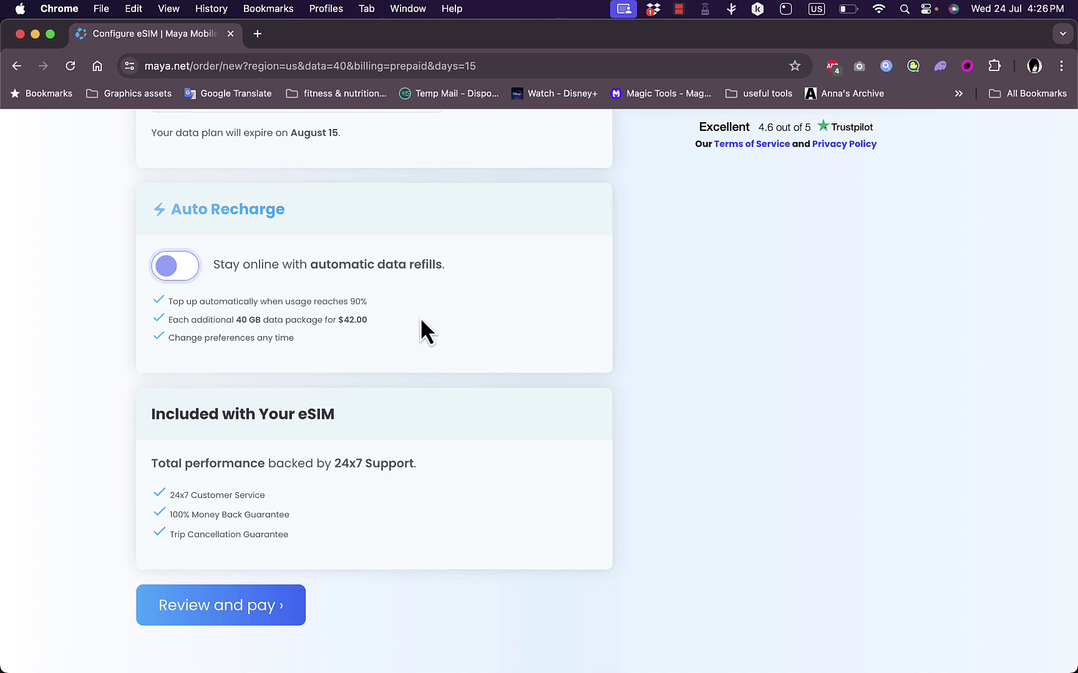
{"action": "scroll", "coordinate": [420, 317], "scroll_direction": "up", "scroll_amount": 3}
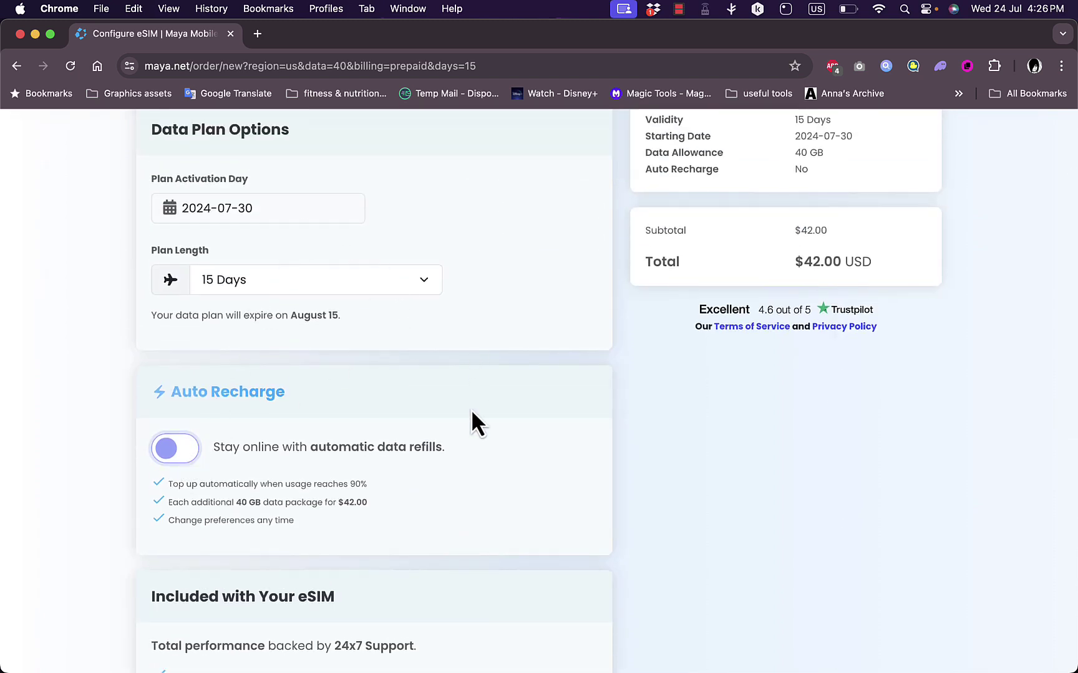
{"action": "scroll", "coordinate": [472, 413], "scroll_direction": "down", "scroll_amount": 10}
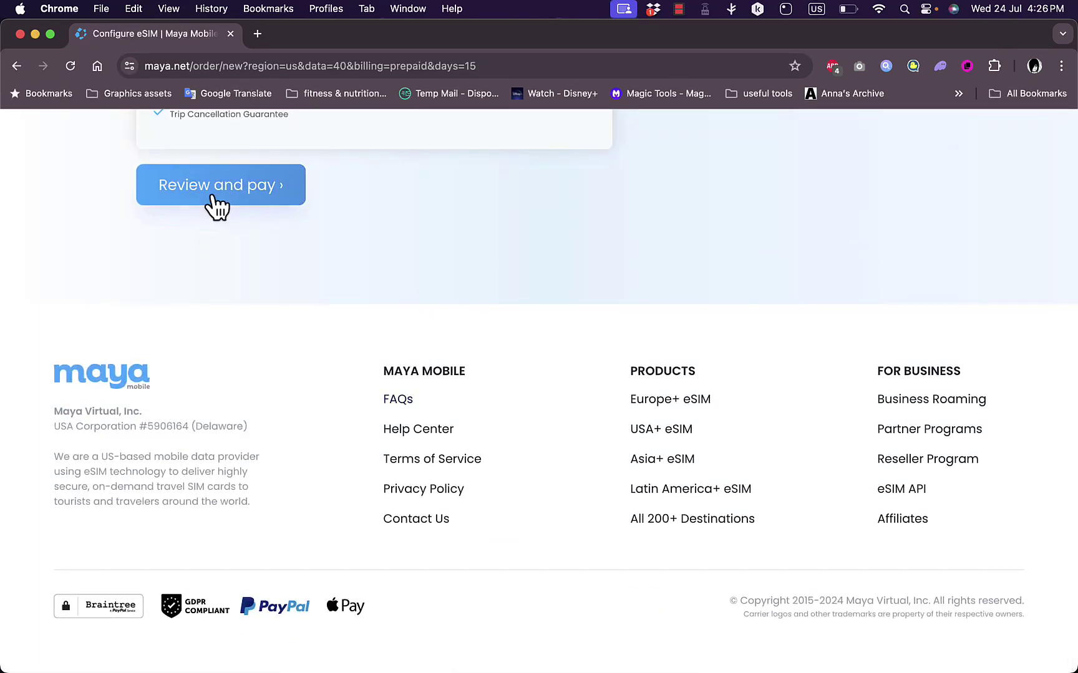
Submit the filled Register form, which returns a 'request could not be processed' error
{"action": "left_click", "coordinate": [215, 203]}
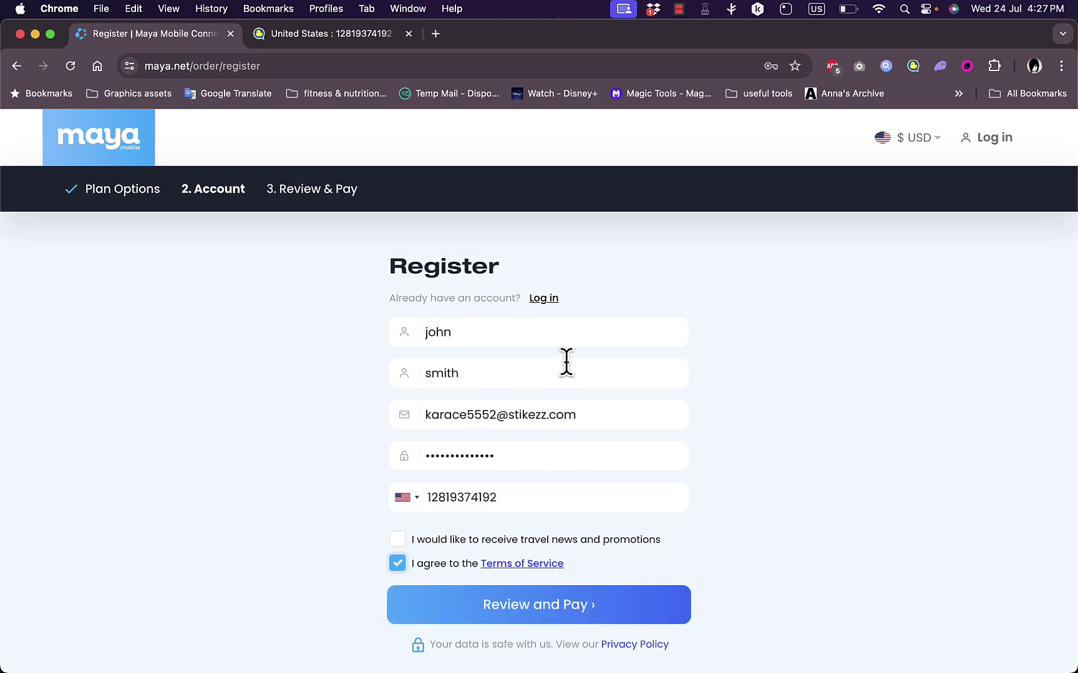
{"action": "left_click", "coordinate": [538, 620]}
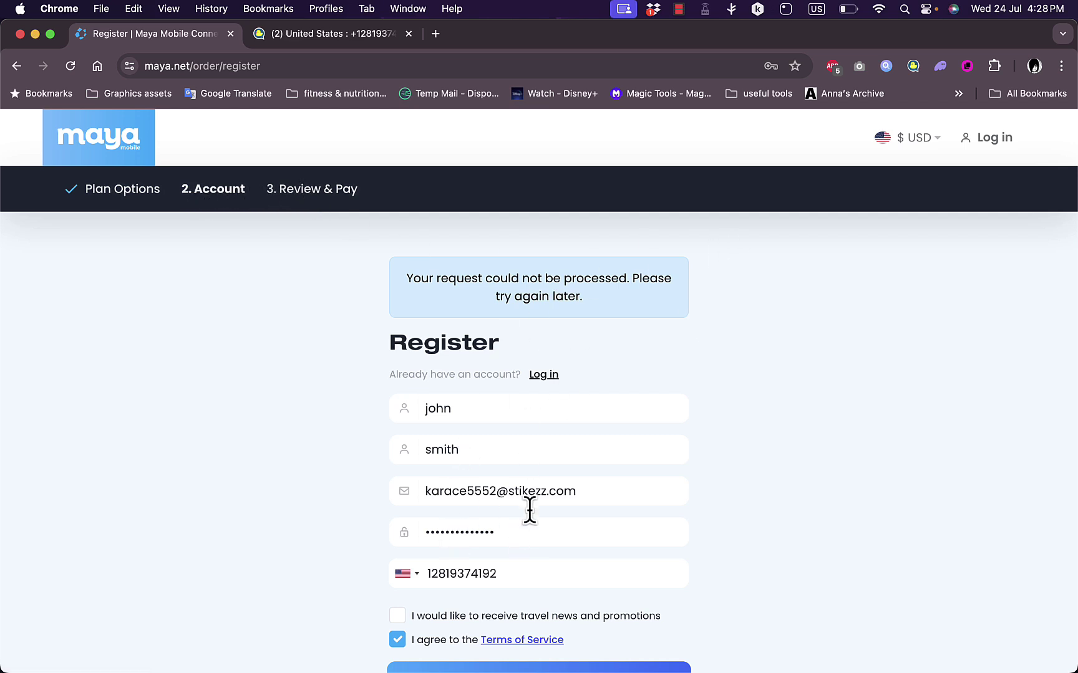
{"action": "scroll", "coordinate": [581, 530], "scroll_direction": "down", "scroll_amount": 3}
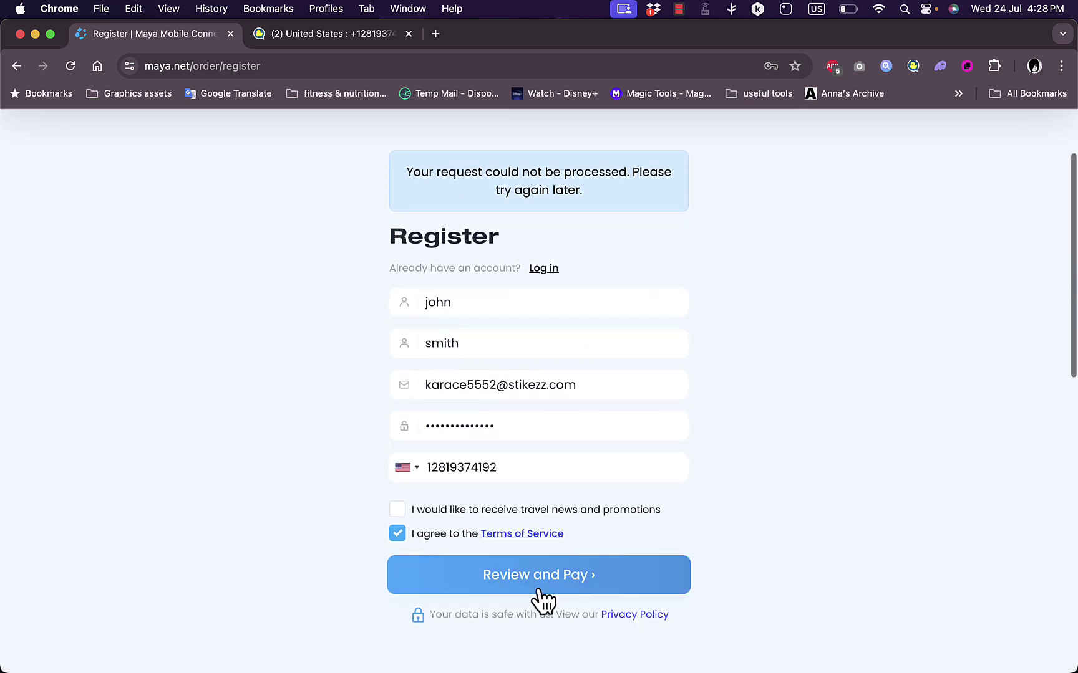